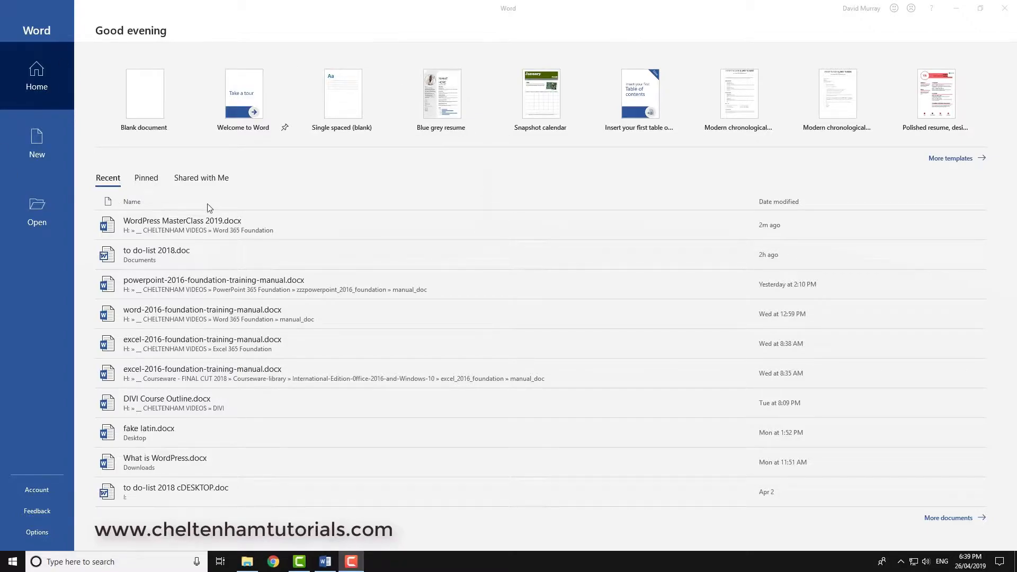
Create a blank document and paste in the copied text on planning a WordPress site.
{"action": "left_click", "coordinate": [150, 100]}
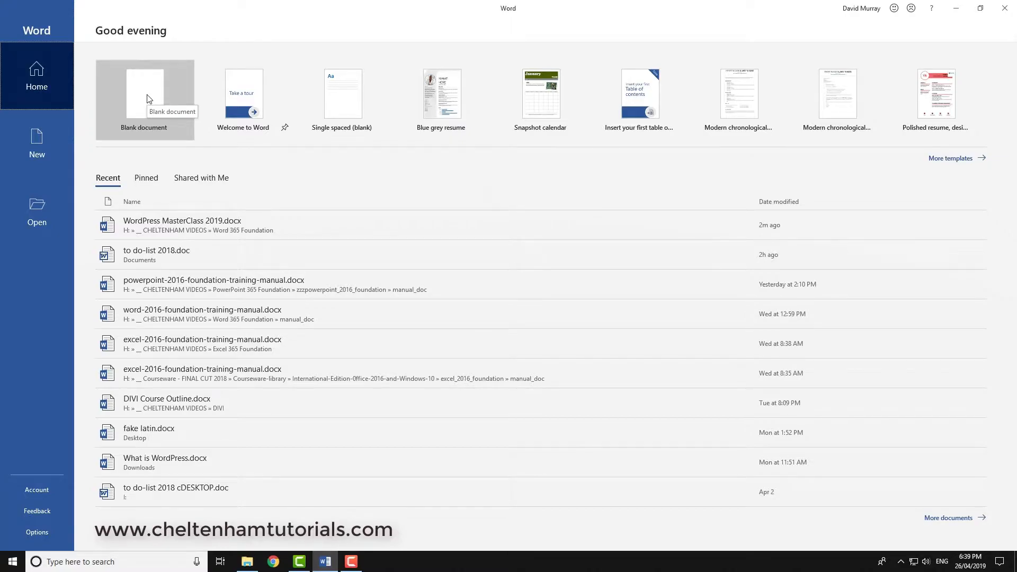
{"action": "left_click", "coordinate": [148, 99]}
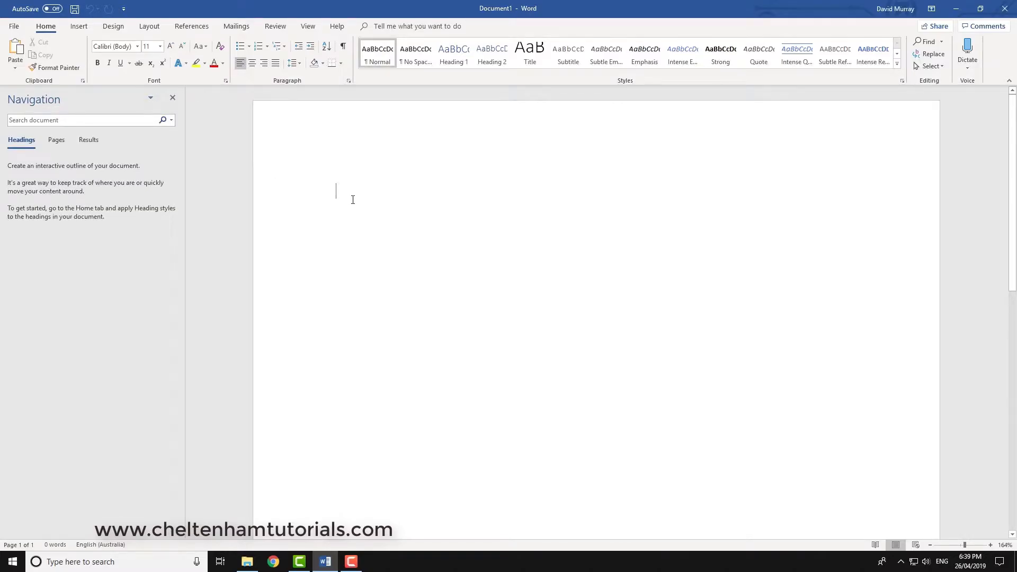
{"action": "key", "text": "ctrl+v"}
{"action": "scroll", "coordinate": [353, 200], "scroll_direction": "down", "scroll_amount": 8}
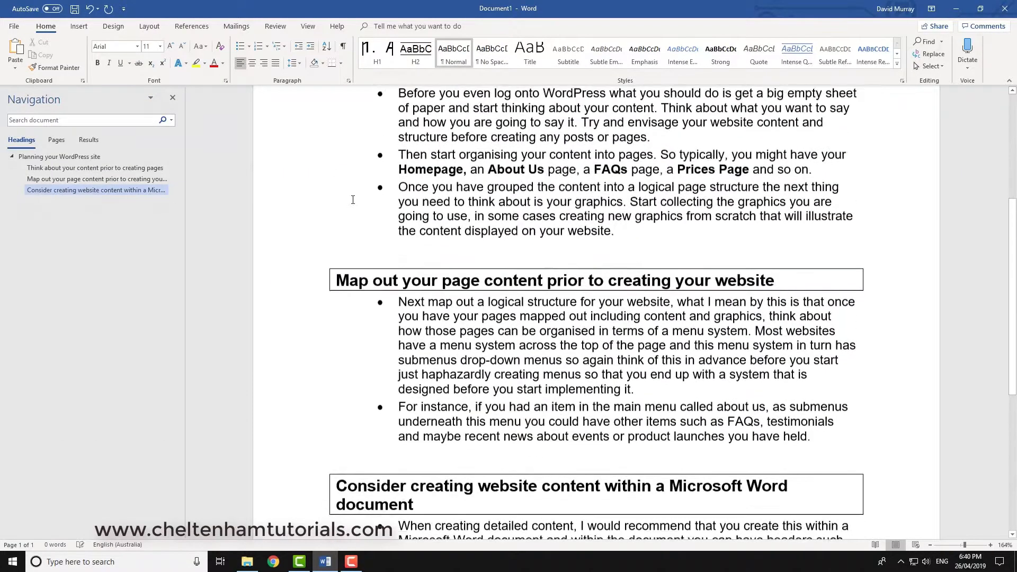
{"action": "scroll", "coordinate": [353, 199], "scroll_direction": "up", "scroll_amount": 5}
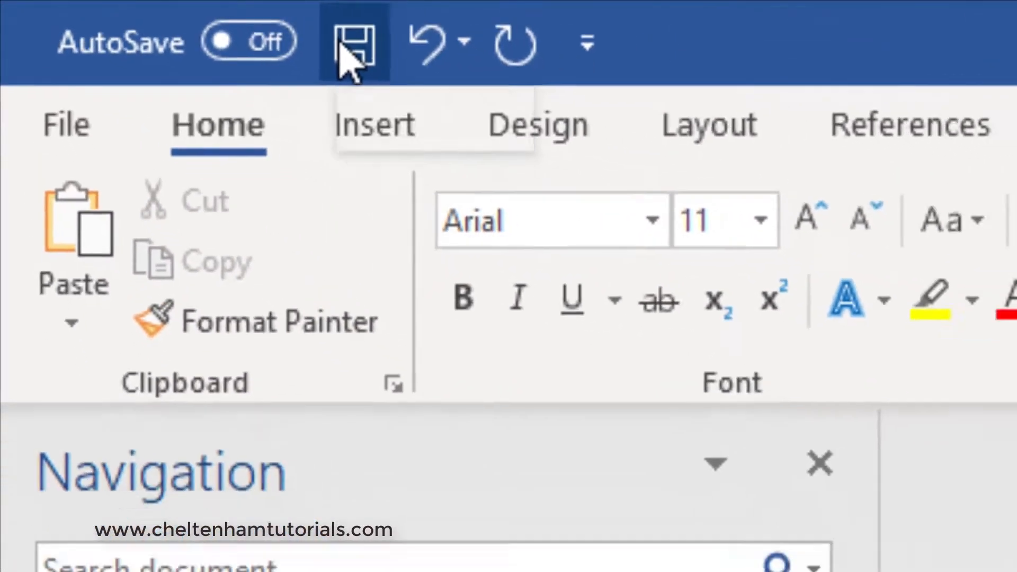
Save the document as "WordPress Chapter 3" in the Documents folder as a Word Document.
{"action": "left_click", "coordinate": [408, 58]}
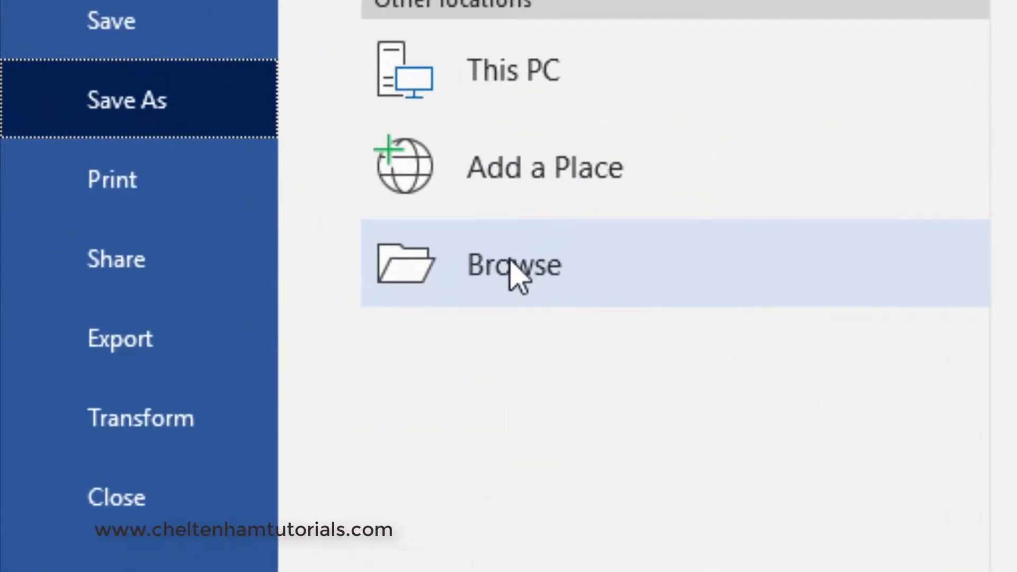
{"action": "left_click", "coordinate": [511, 262]}
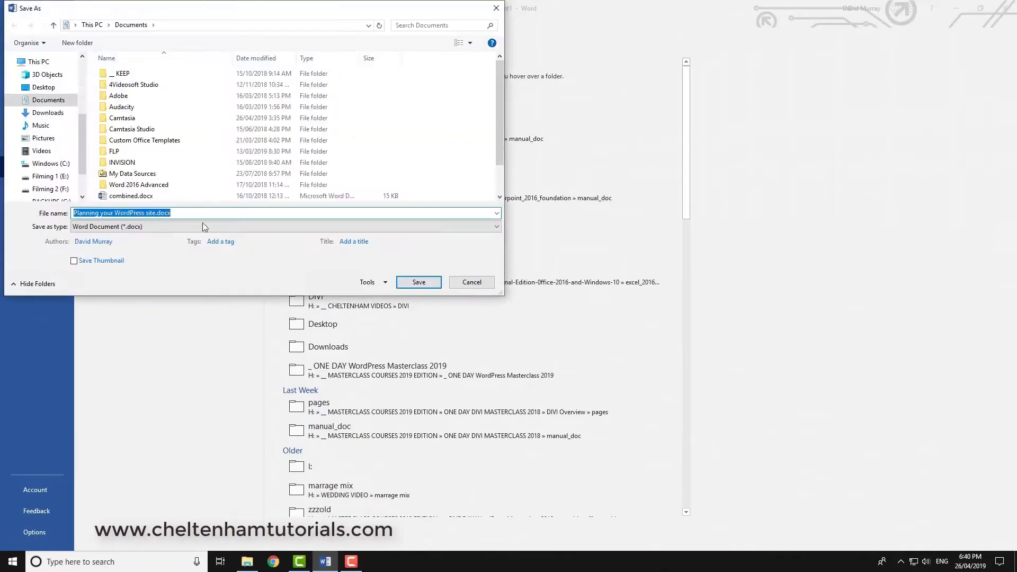
{"action": "left_click", "coordinate": [468, 284]}
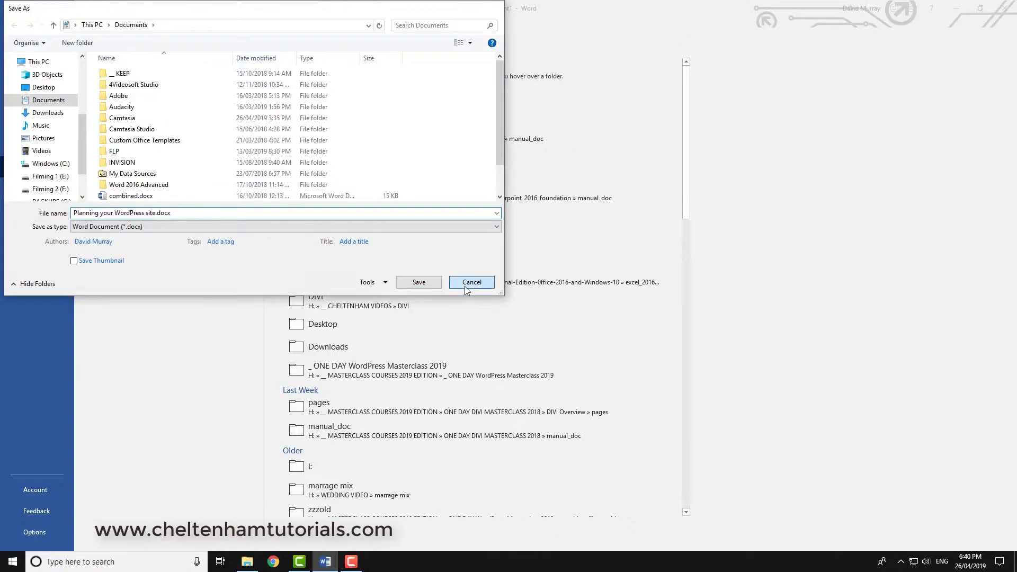
{"action": "left_click", "coordinate": [348, 156]}
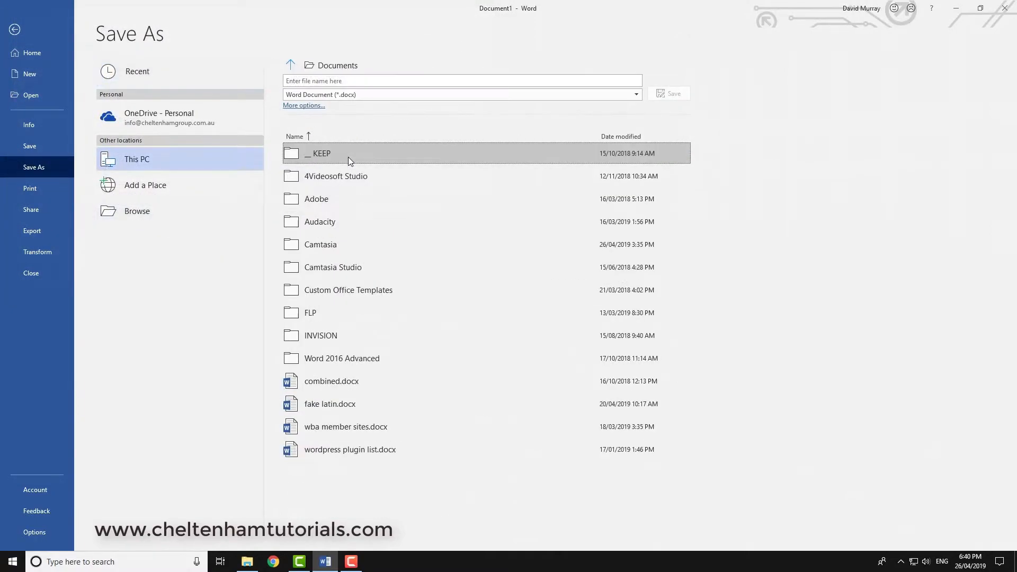
{"action": "left_click", "coordinate": [352, 82]}
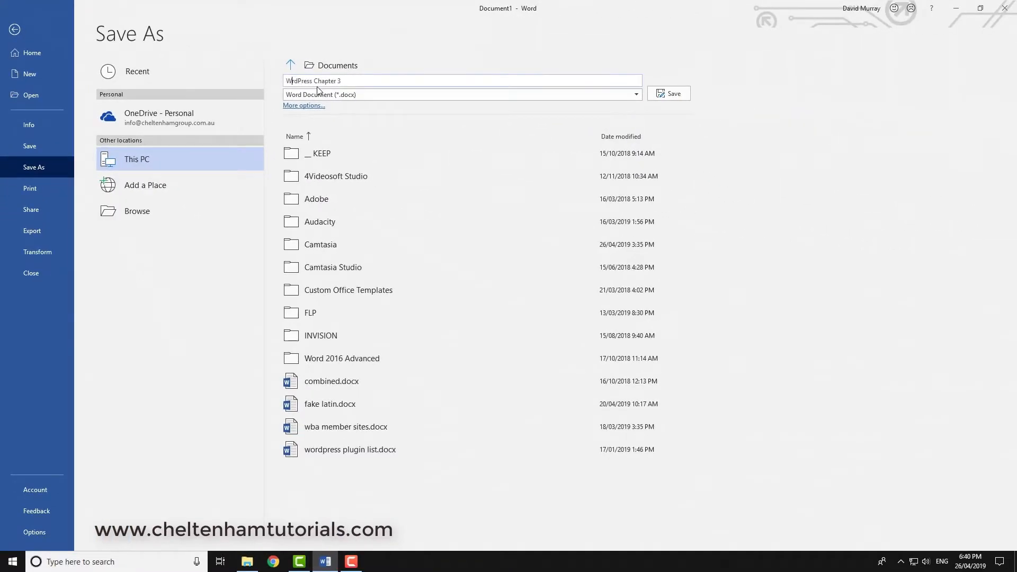
{"action": "type", "text": "o"}
{"action": "left_click", "coordinate": [673, 95]}
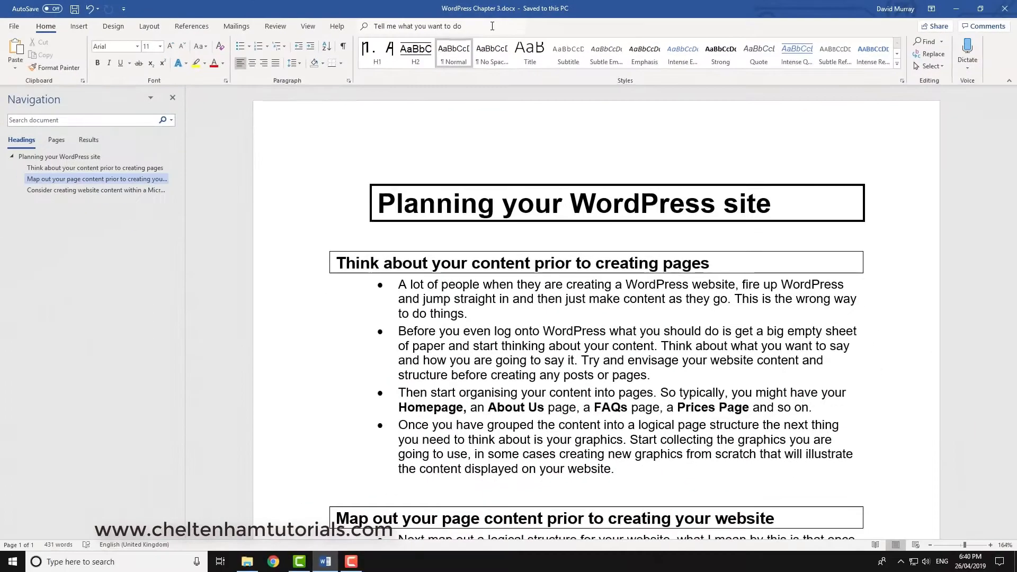
Delete the "Map out your page content prior to creating your website" section, including its bullets and the leftover blank line.
{"action": "scroll", "coordinate": [487, 241], "scroll_direction": "down", "scroll_amount": 3}
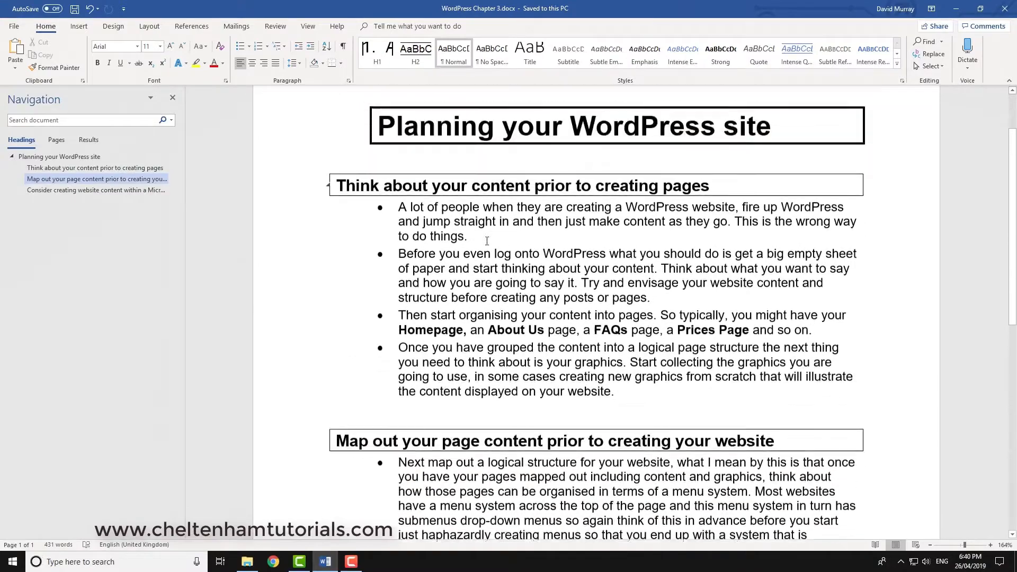
{"action": "scroll", "coordinate": [487, 241], "scroll_direction": "up", "scroll_amount": 3}
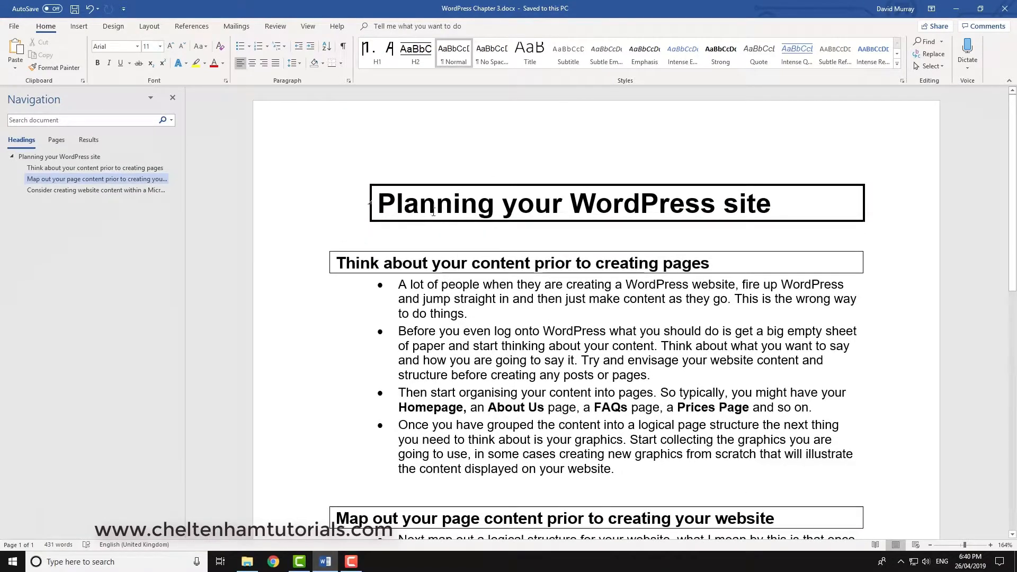
{"action": "scroll", "coordinate": [452, 199], "scroll_direction": "down", "scroll_amount": 1}
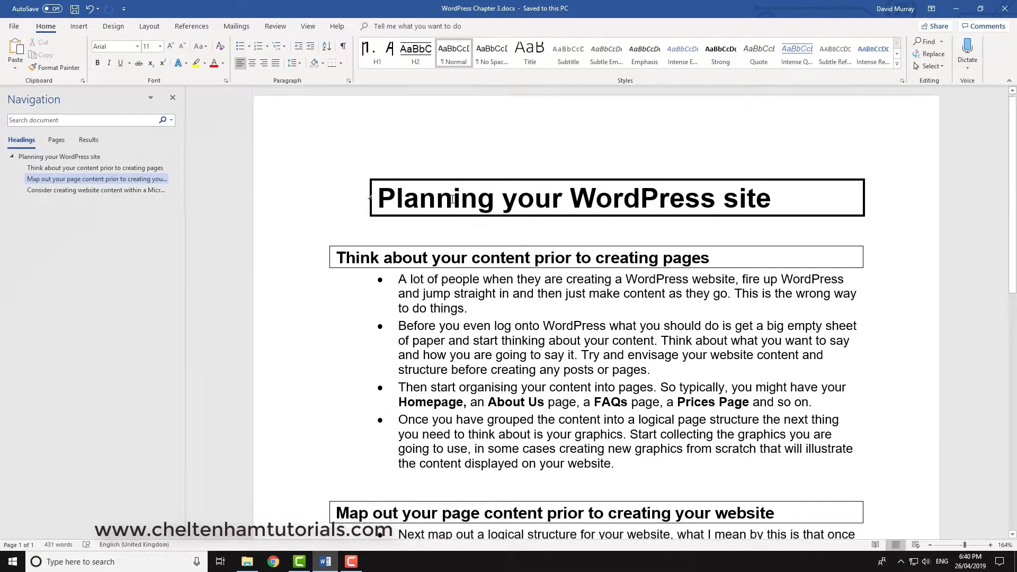
{"action": "scroll", "coordinate": [452, 200], "scroll_direction": "down", "scroll_amount": 12}
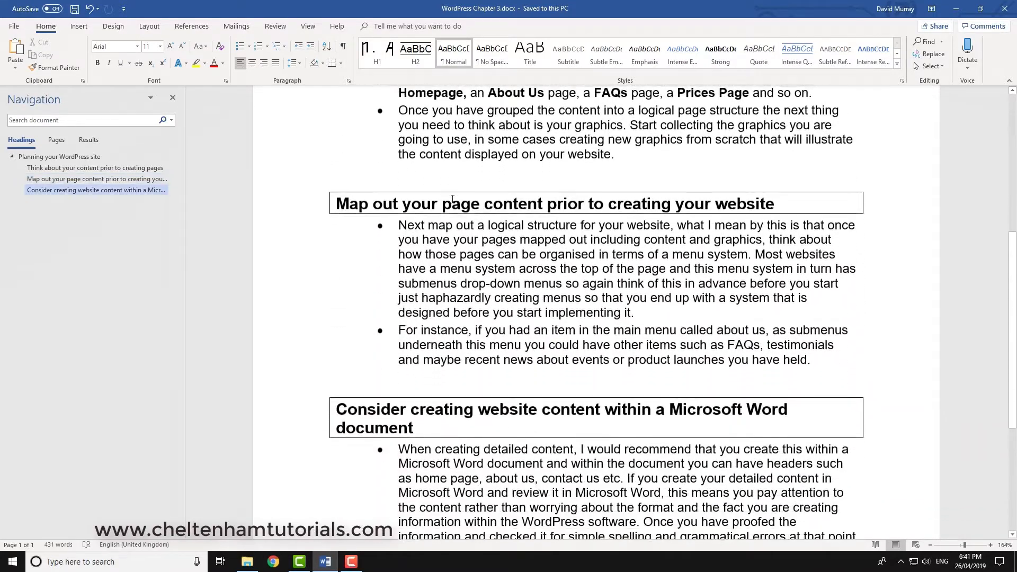
{"action": "scroll", "coordinate": [452, 199], "scroll_direction": "up", "scroll_amount": 1}
{"action": "left_click_drag", "start_coordinate": [834, 383], "coordinate": [237, 209]}
{"action": "key", "text": "Delete"}
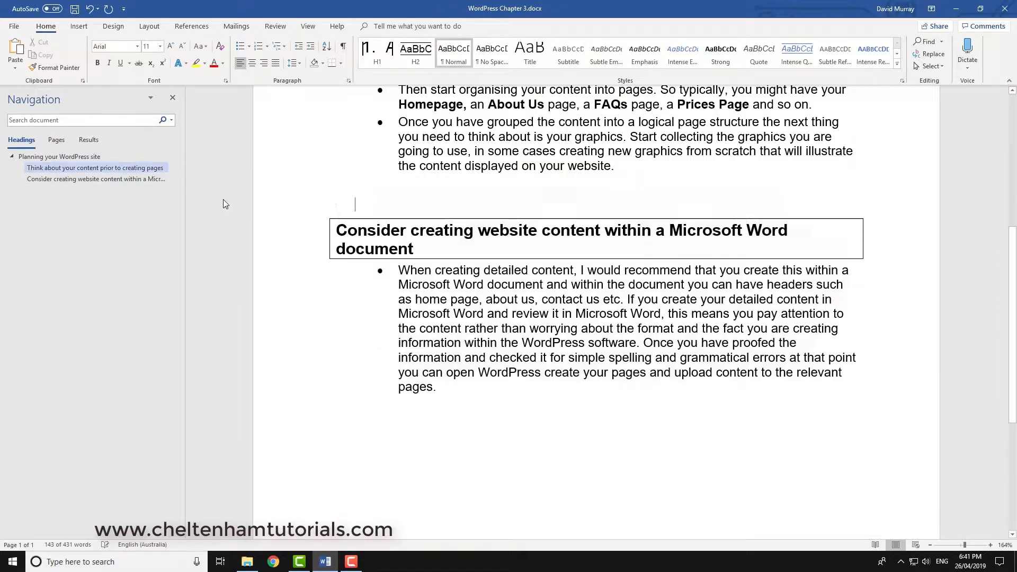
{"action": "key", "text": "Delete"}
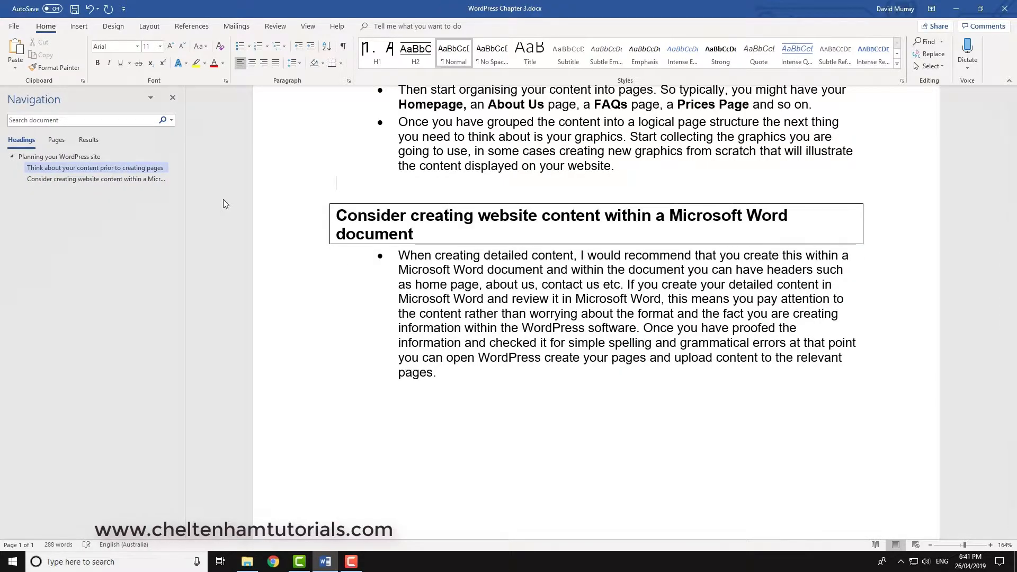
Save the edited document as a separate copy named "WordPress Chapter 3 V2" in the Documents folder.
{"action": "scroll", "coordinate": [224, 199], "scroll_direction": "up", "scroll_amount": 5}
{"action": "scroll", "coordinate": [596, 313], "scroll_direction": "up", "scroll_amount": 3}
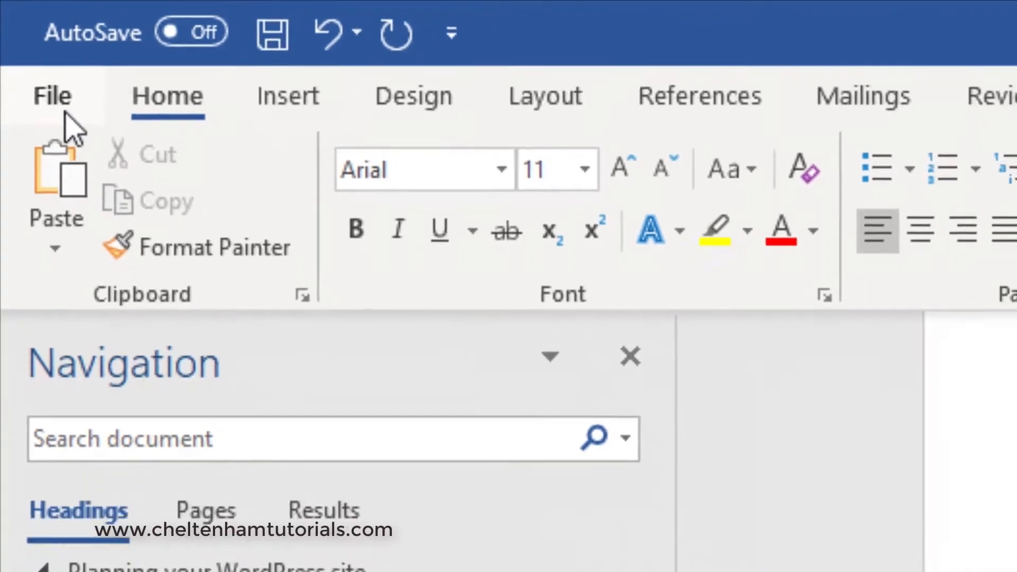
{"action": "left_click", "coordinate": [69, 119]}
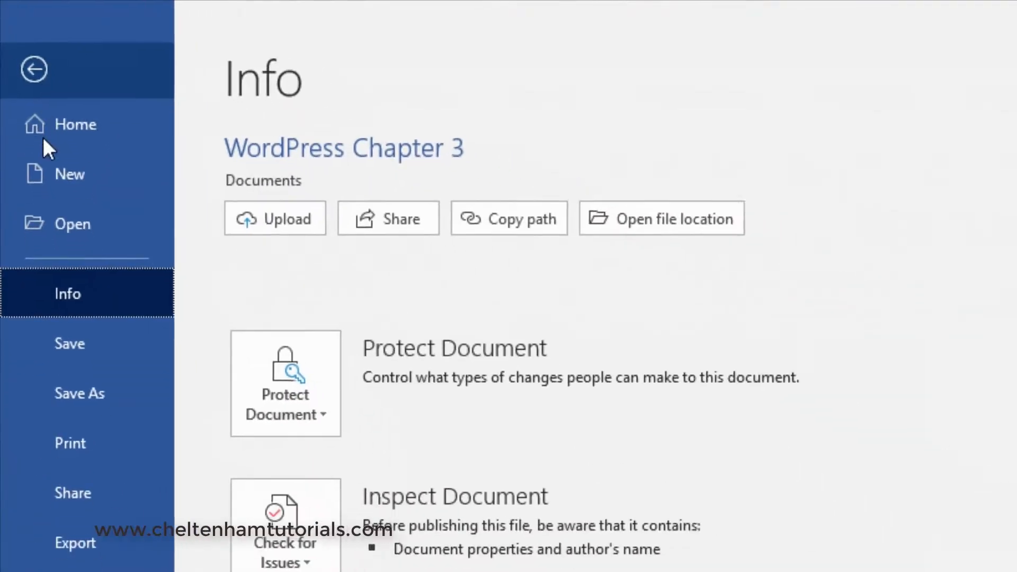
{"action": "left_click", "coordinate": [72, 381]}
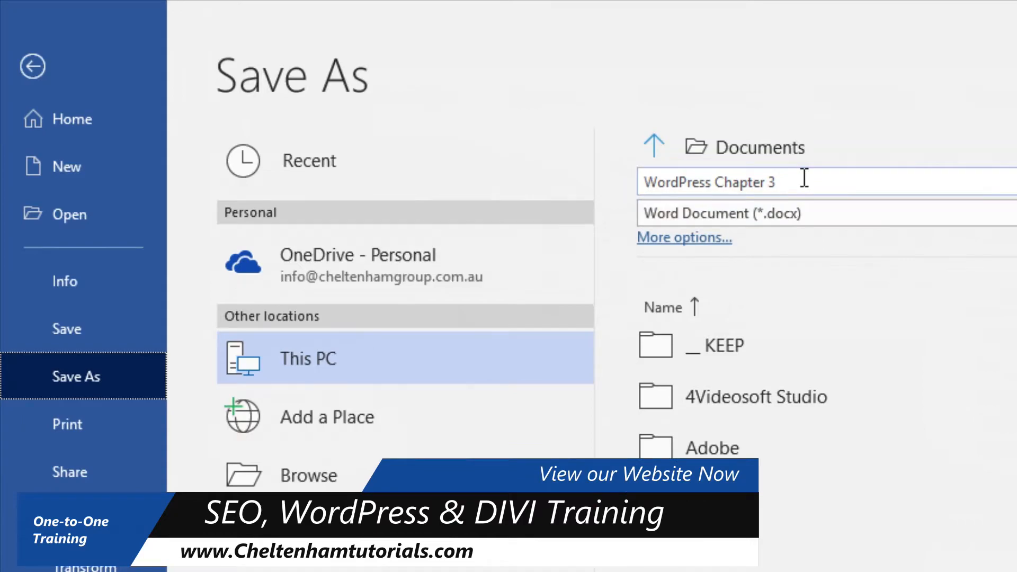
{"action": "left_click", "coordinate": [804, 189]}
{"action": "left_click", "coordinate": [806, 189]}
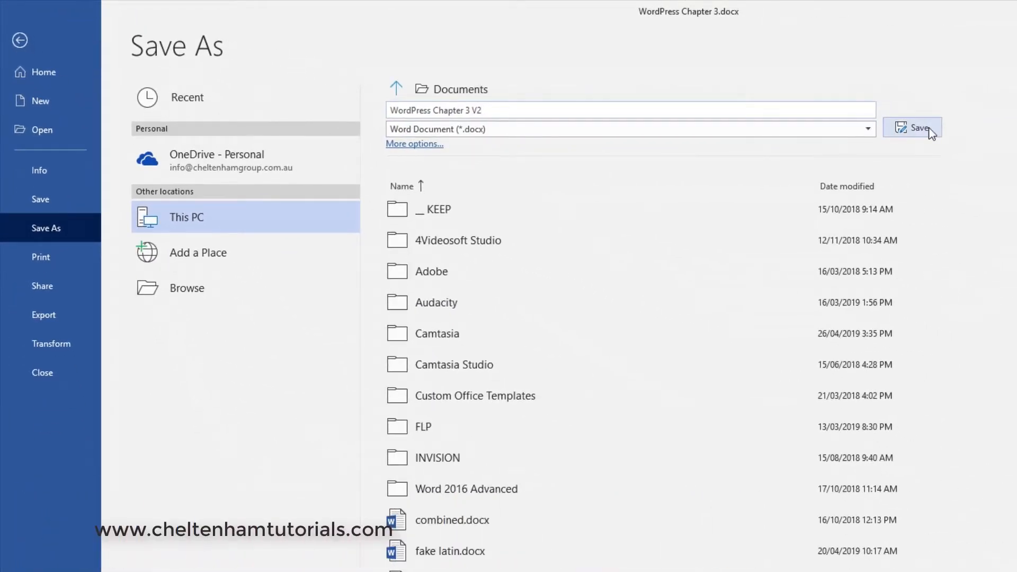
{"action": "left_click", "coordinate": [931, 131]}
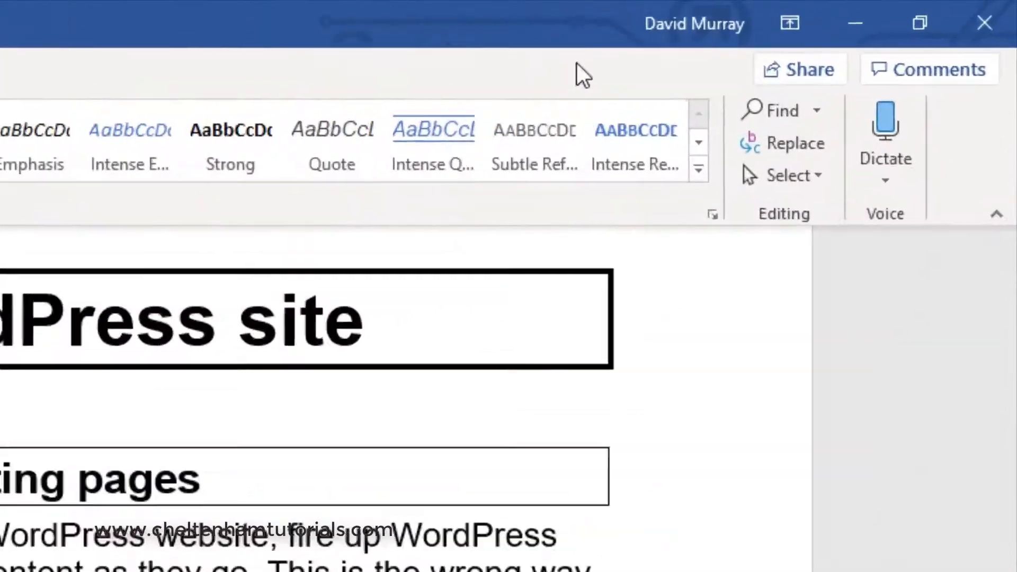
Restart Word and browse the Documents folder to open WordPress Chapter 3 V2.docx.
{"action": "left_click", "coordinate": [984, 23]}
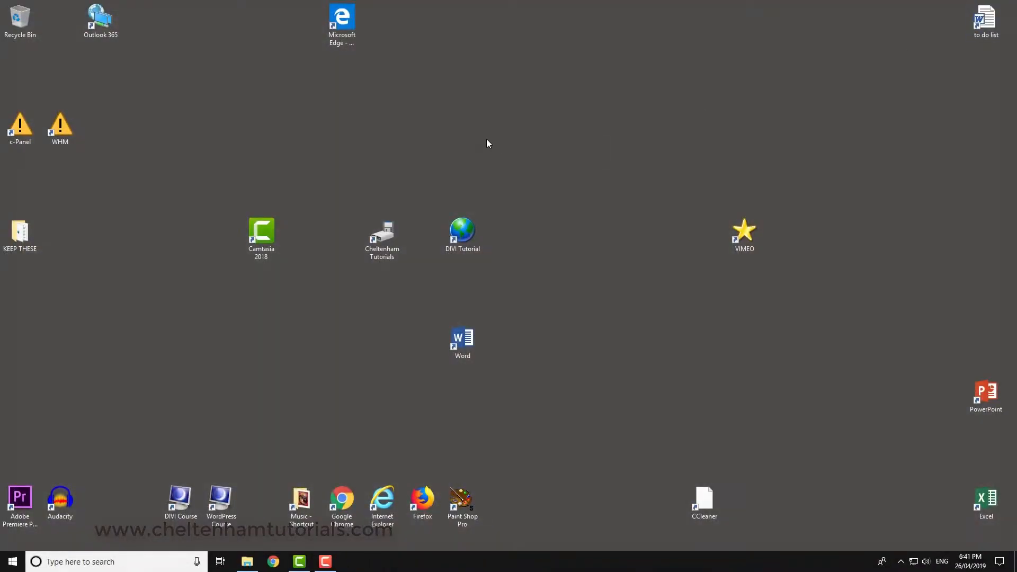
{"action": "double_click", "coordinate": [463, 339]}
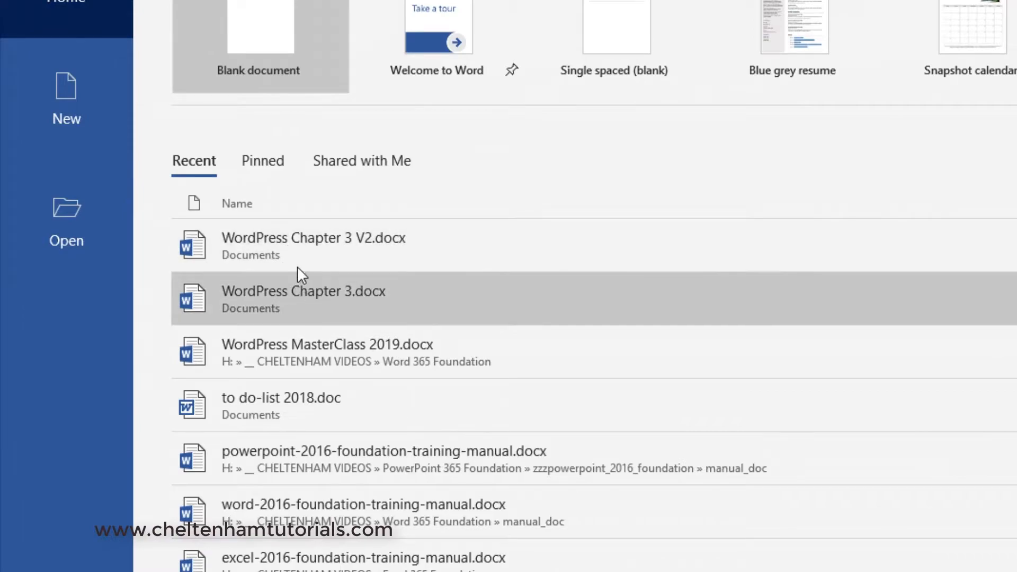
{"action": "left_click", "coordinate": [64, 210]}
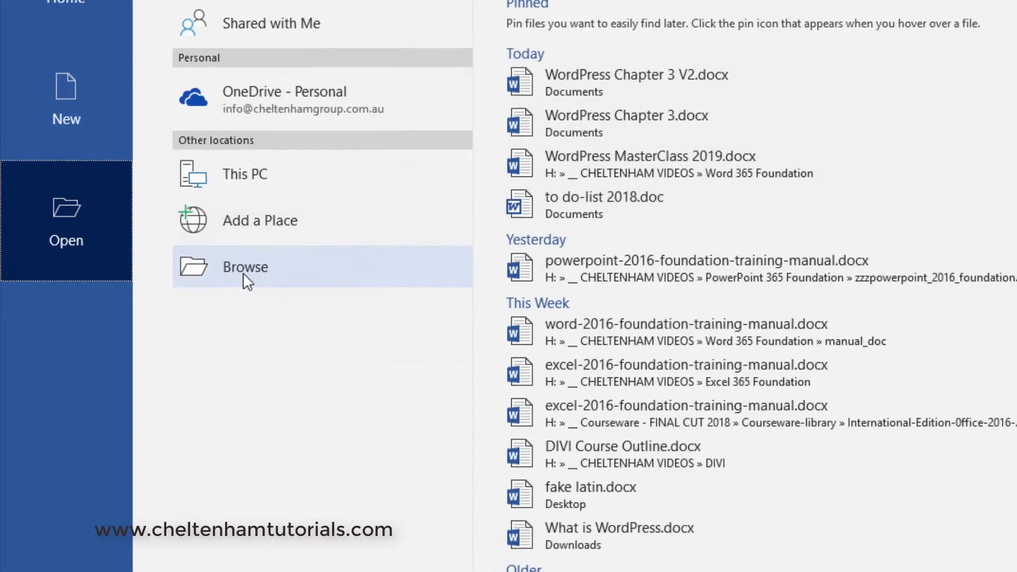
{"action": "left_click", "coordinate": [242, 270]}
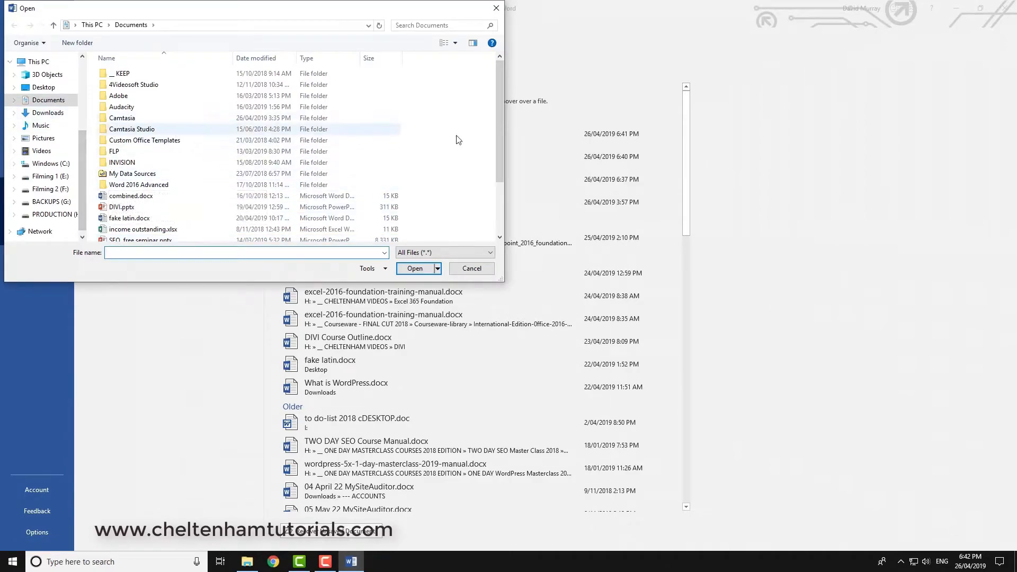
{"action": "left_click_drag", "start_coordinate": [498, 116], "coordinate": [496, 154]}
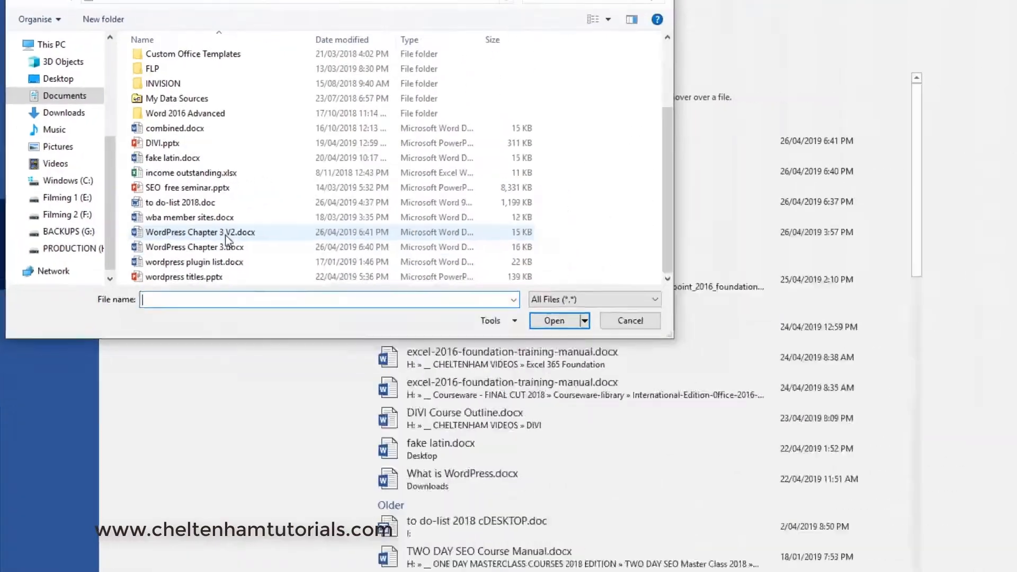
{"action": "left_click", "coordinate": [571, 421]}
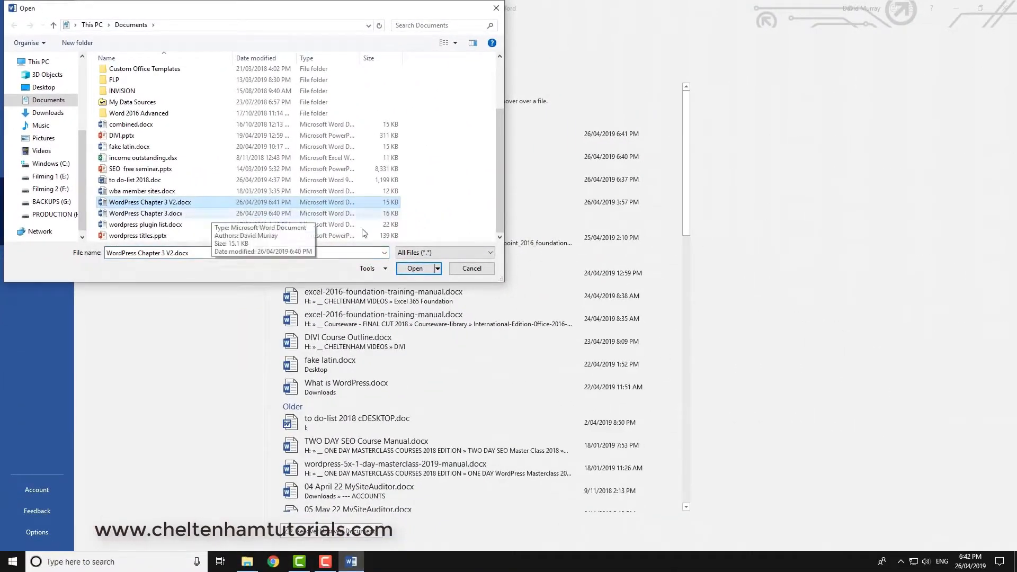
{"action": "left_click", "coordinate": [413, 268]}
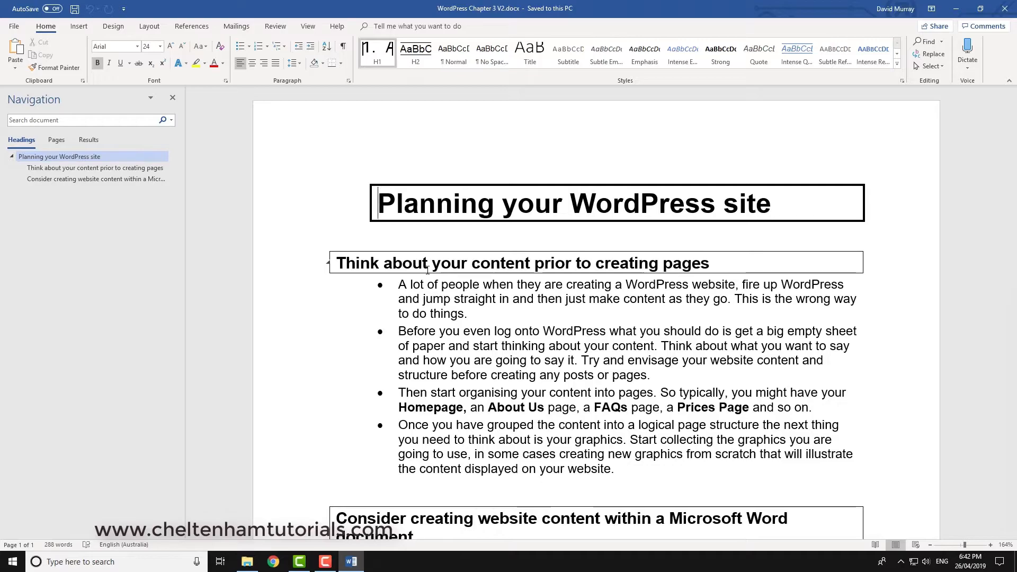
Open Word's Help, view the "Get started" topic and return to the topic list.
{"action": "key", "text": "F1"}
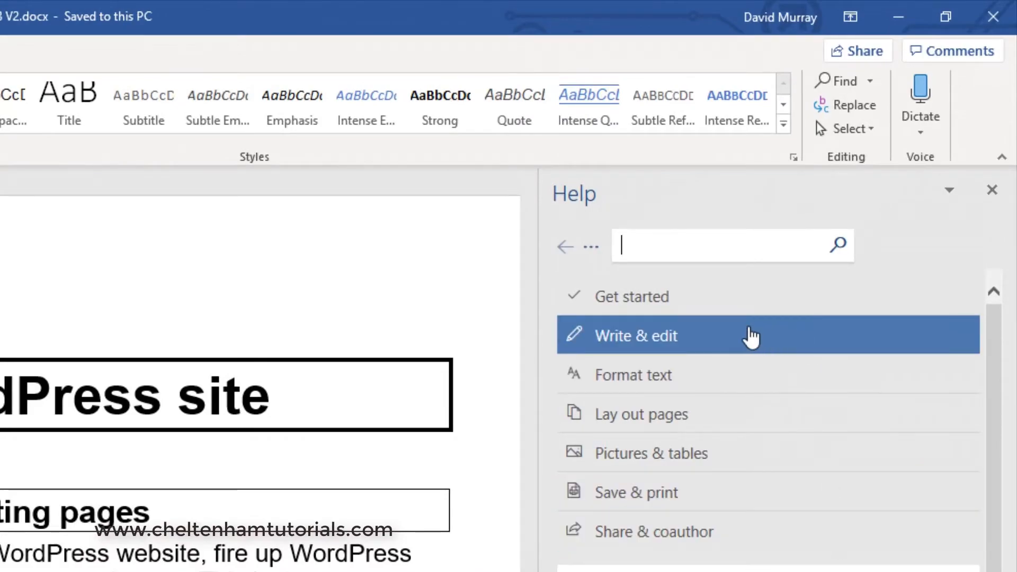
{"action": "left_click", "coordinate": [701, 310]}
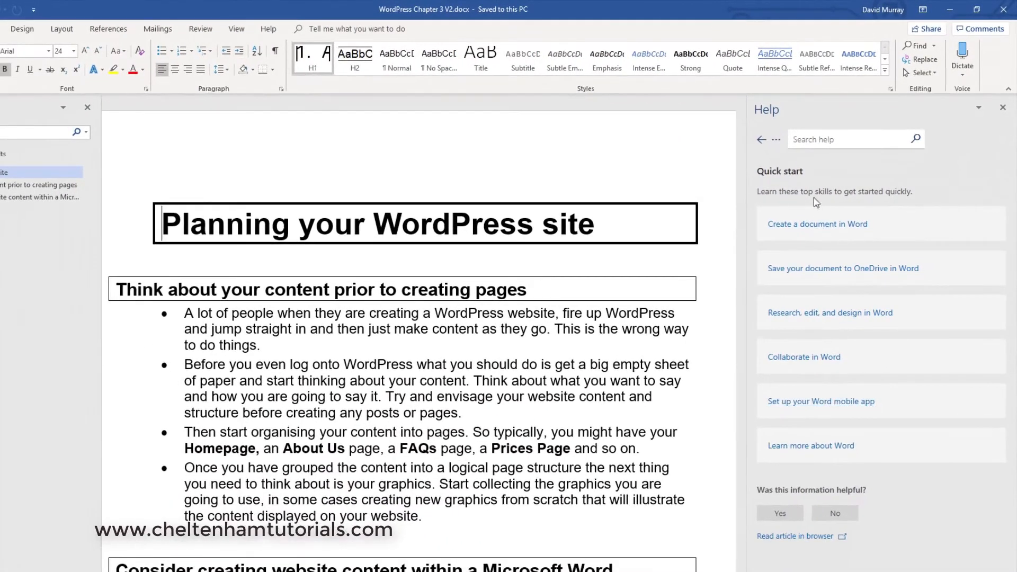
{"action": "left_click", "coordinate": [762, 139]}
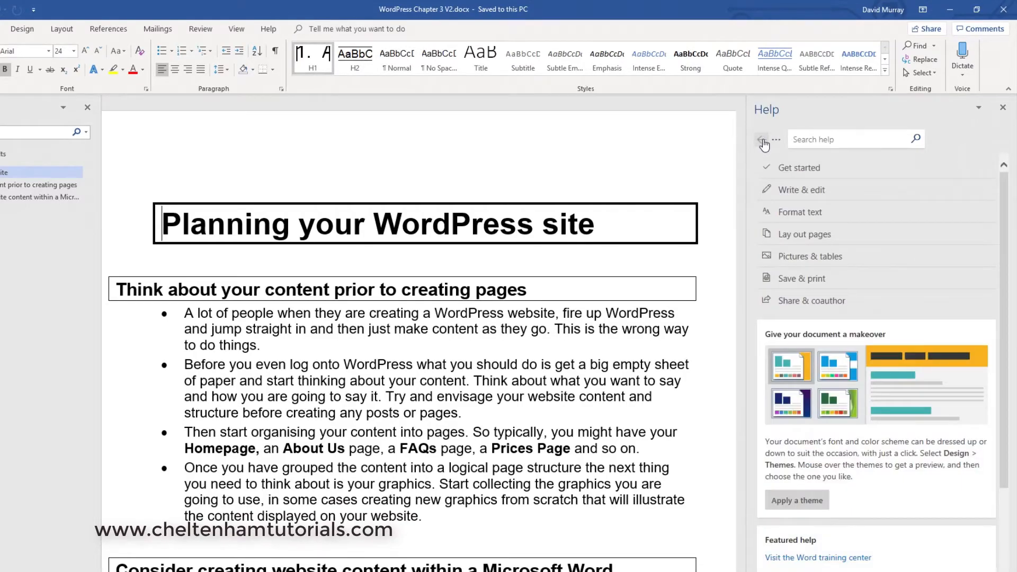
{"action": "left_click", "coordinate": [780, 197]}
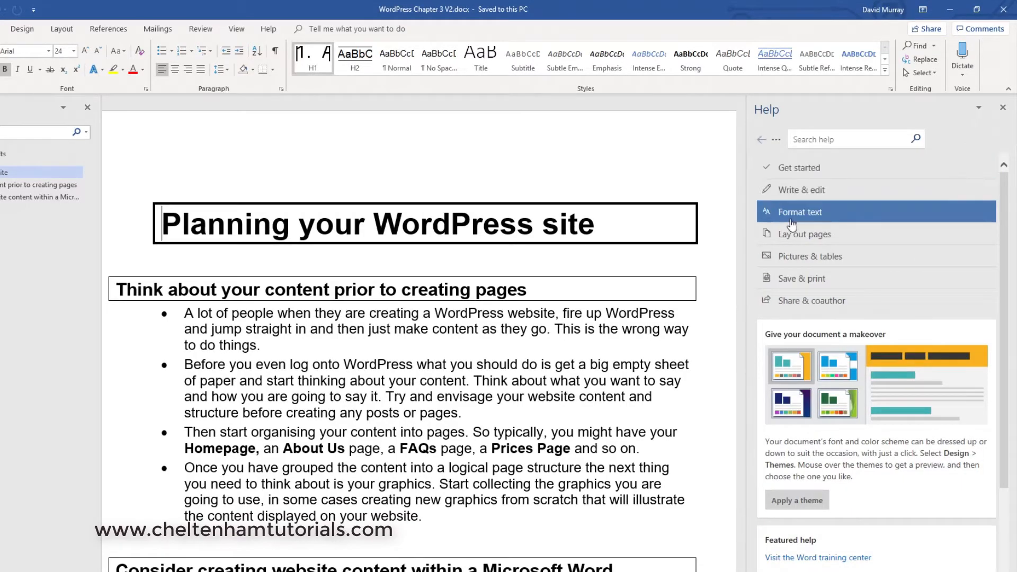
Read the "Create a bulleted or numbered list" article under the "Format text" help topic, expanding "Change the numbering of a list".
{"action": "left_click", "coordinate": [796, 213]}
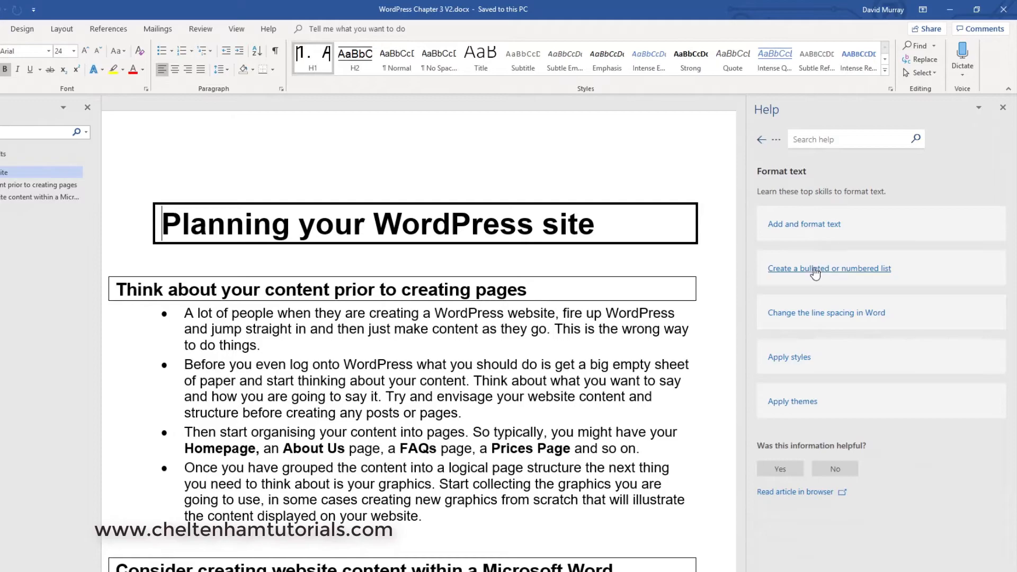
{"action": "left_click", "coordinate": [845, 271]}
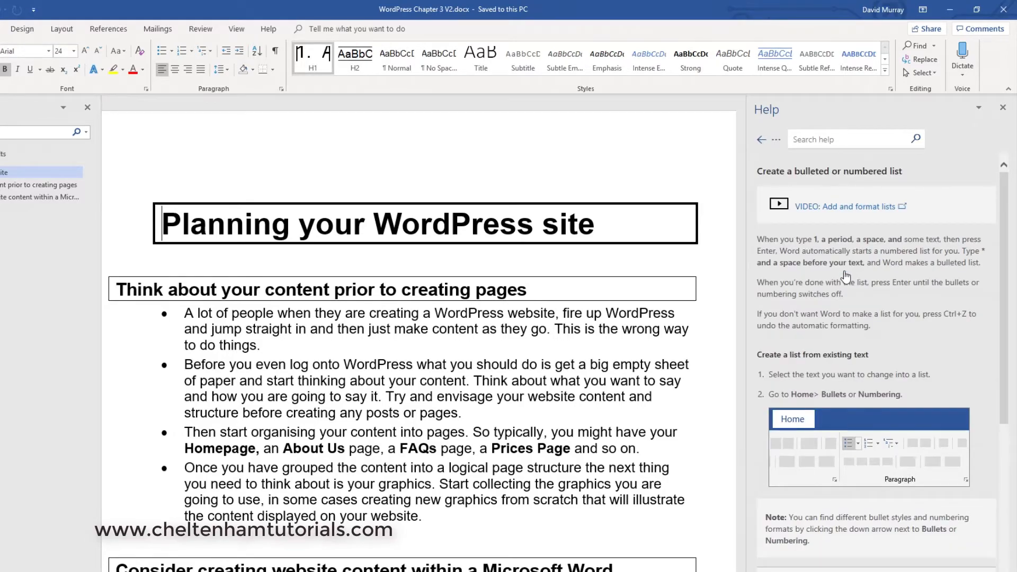
{"action": "scroll", "coordinate": [845, 276], "scroll_direction": "down", "scroll_amount": 5}
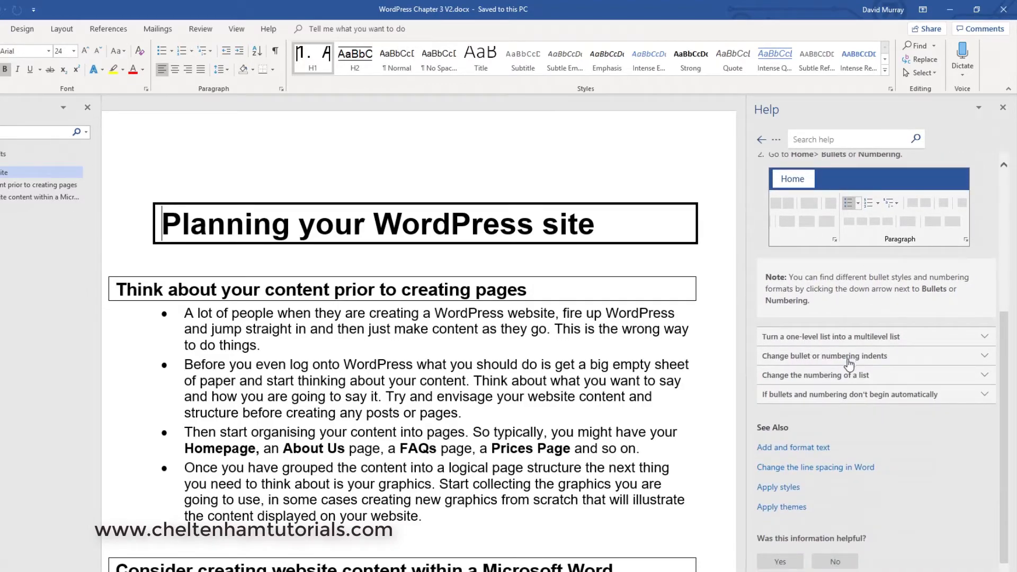
{"action": "left_click", "coordinate": [986, 375]}
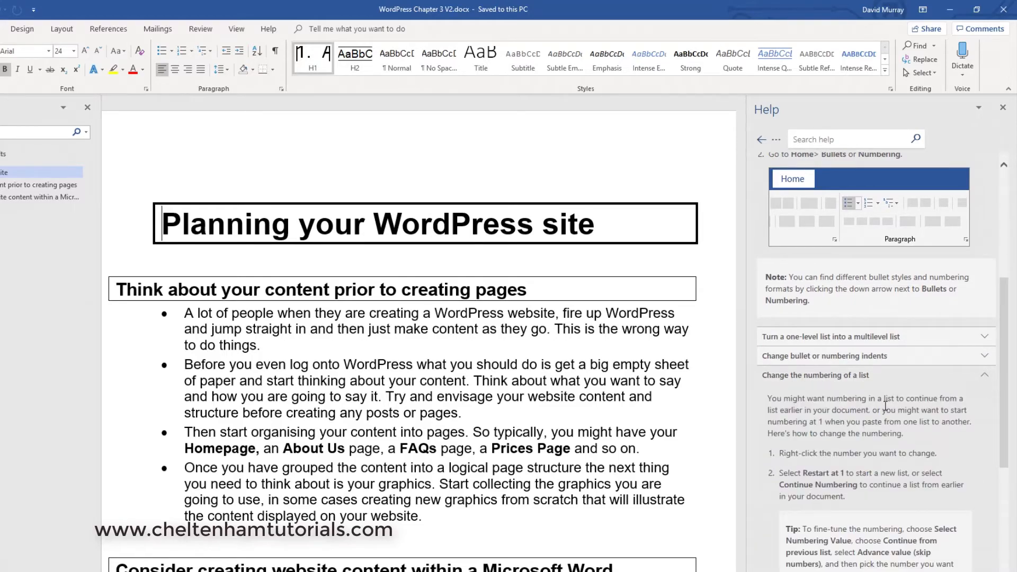
{"action": "scroll", "coordinate": [885, 405], "scroll_direction": "down", "scroll_amount": 3}
{"action": "scroll", "coordinate": [872, 404], "scroll_direction": "up", "scroll_amount": 10}
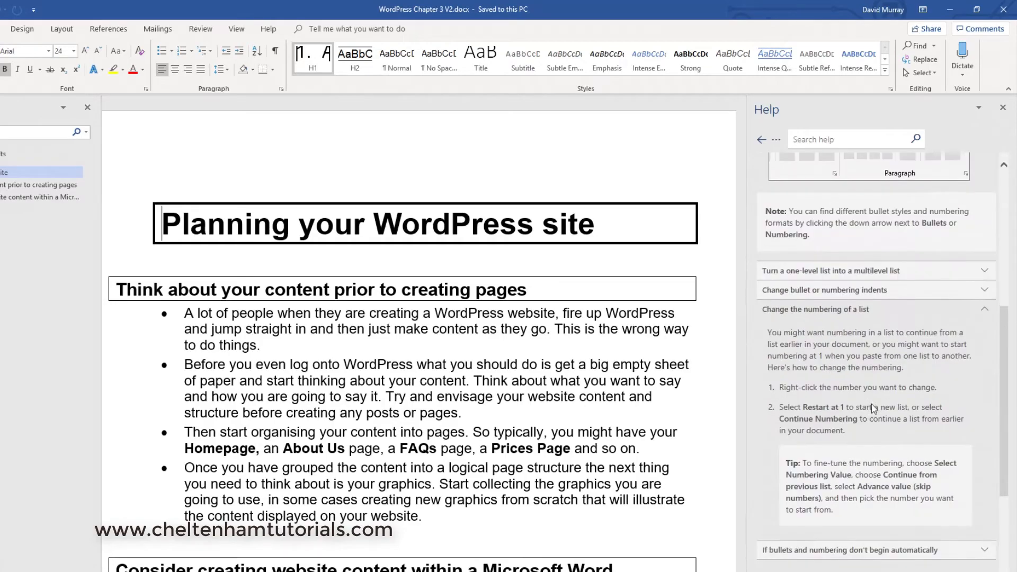